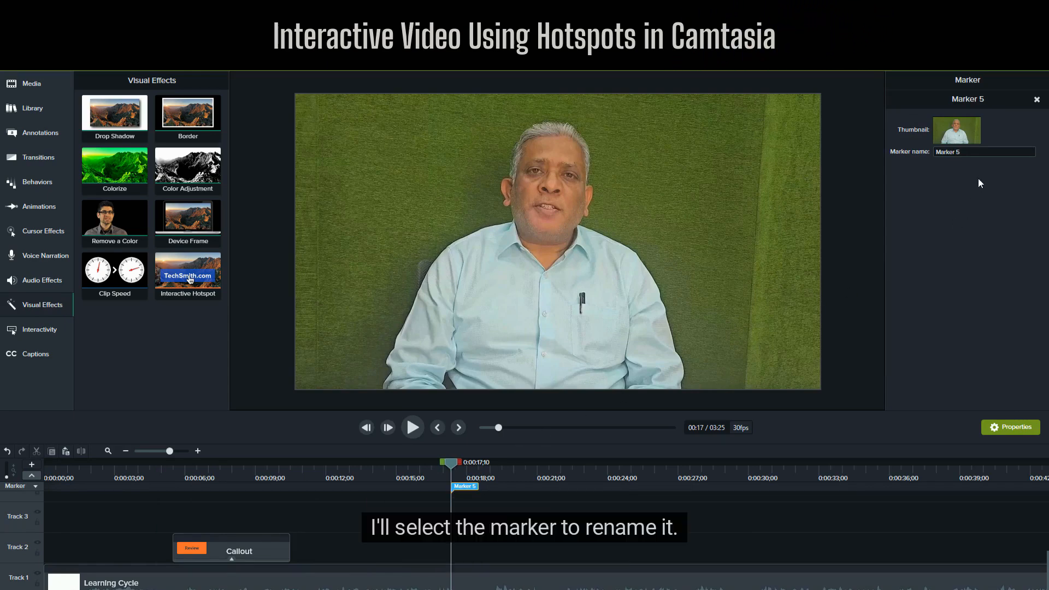
Step: Rename the marker at 0:00:17;10 as Review
{"action": "left_click", "coordinate": [967, 152]}
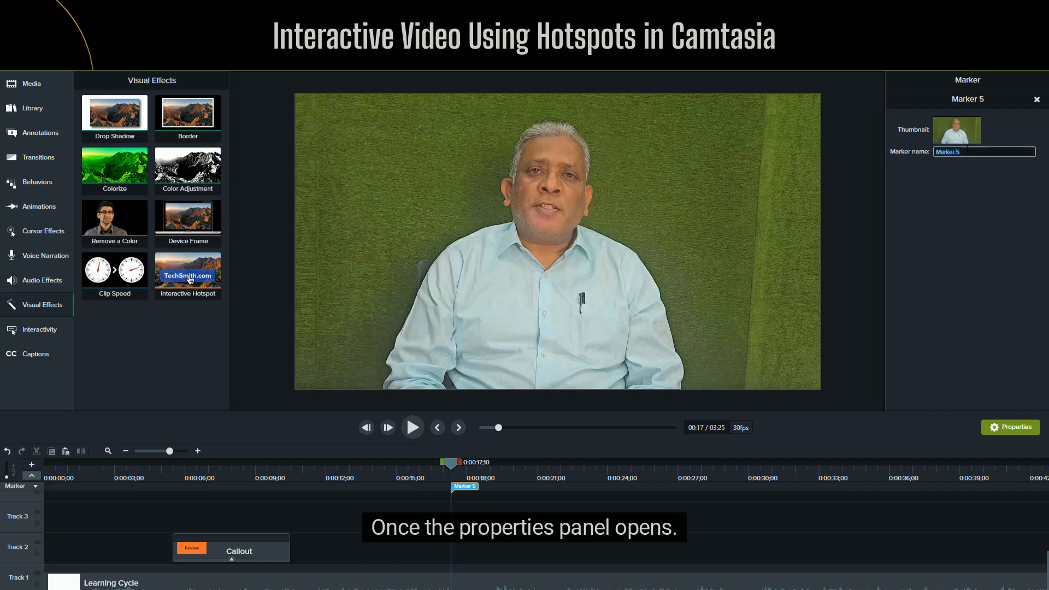
{"action": "type", "text": "R"}
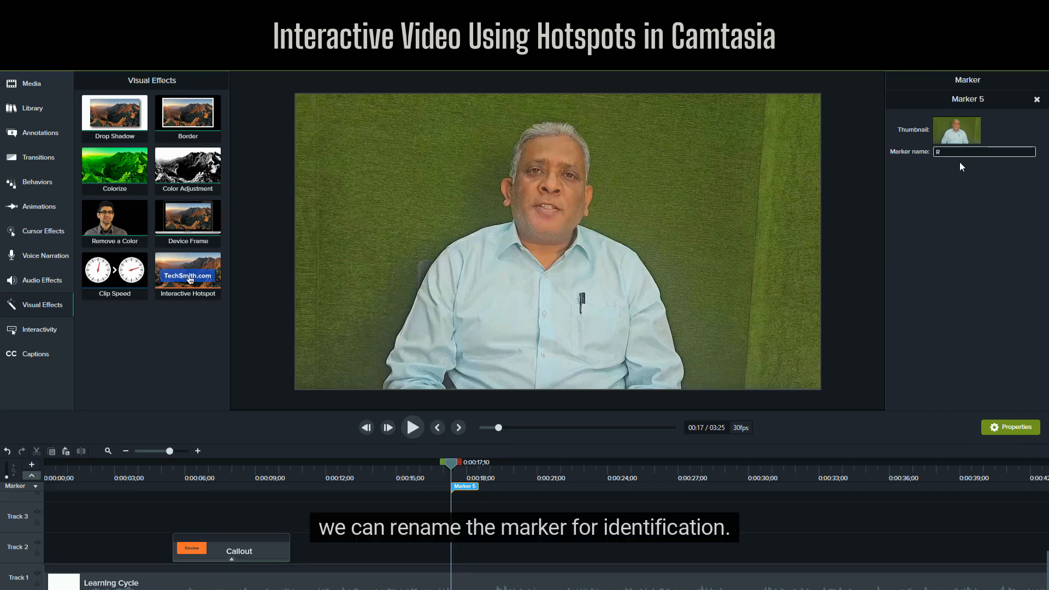
{"action": "type", "text": "eview"}
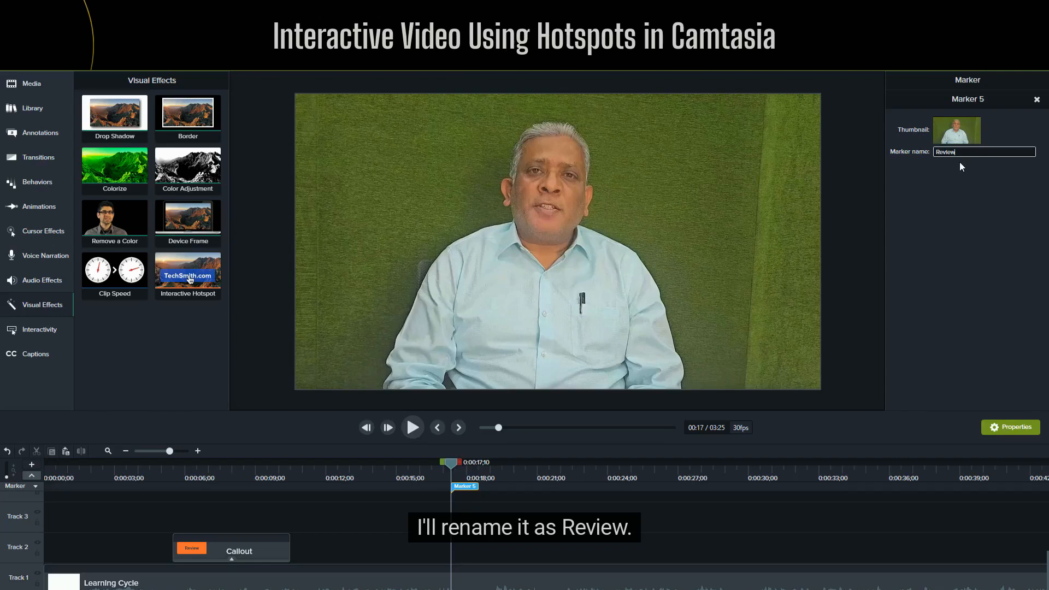
{"action": "key", "text": "Return"}
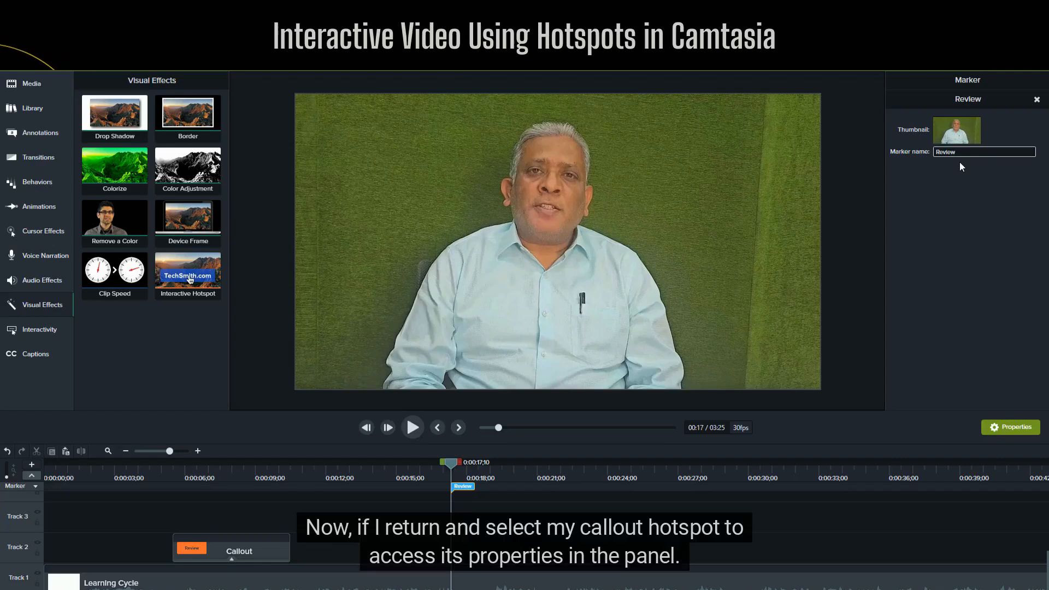
Step: Link the Review callout's interactive hotspot to the Review marker and test the jump from about 7 seconds
{"action": "left_click", "coordinate": [255, 544]}
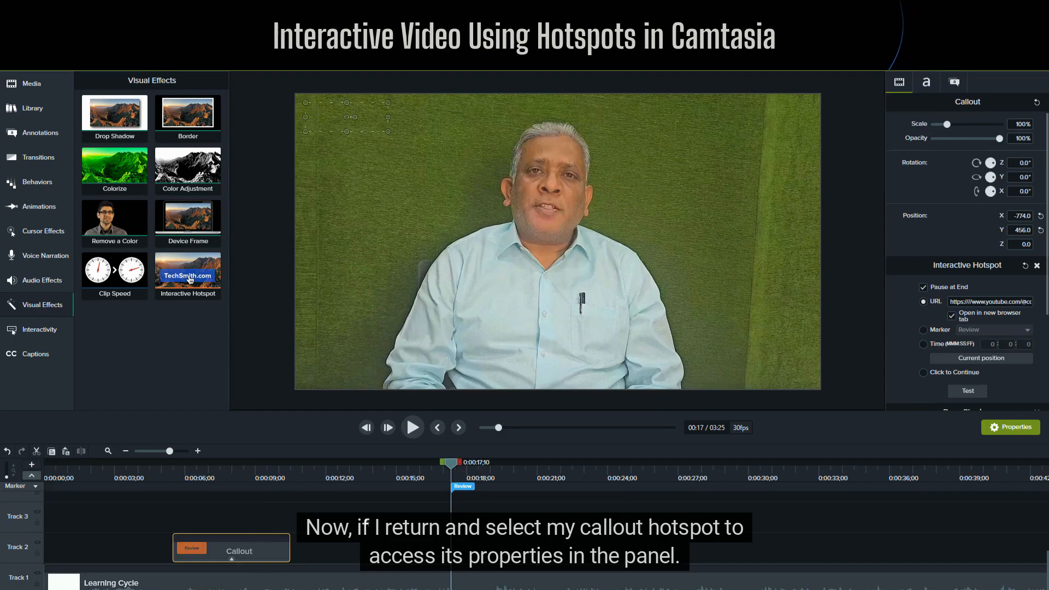
{"action": "scroll", "coordinate": [1037, 322], "scroll_direction": "down", "scroll_amount": 3}
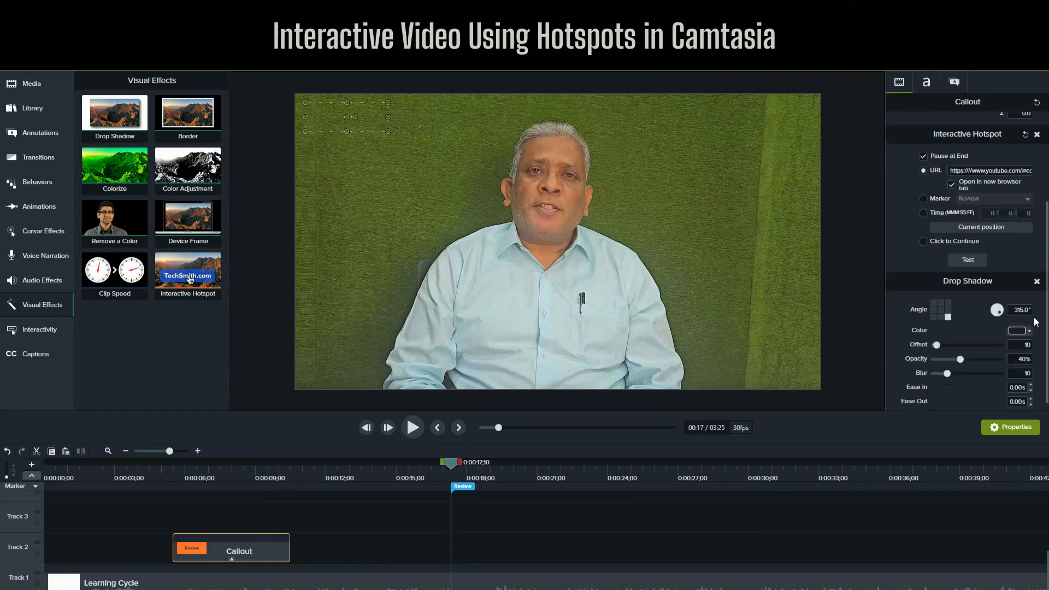
{"action": "left_click", "coordinate": [924, 198]}
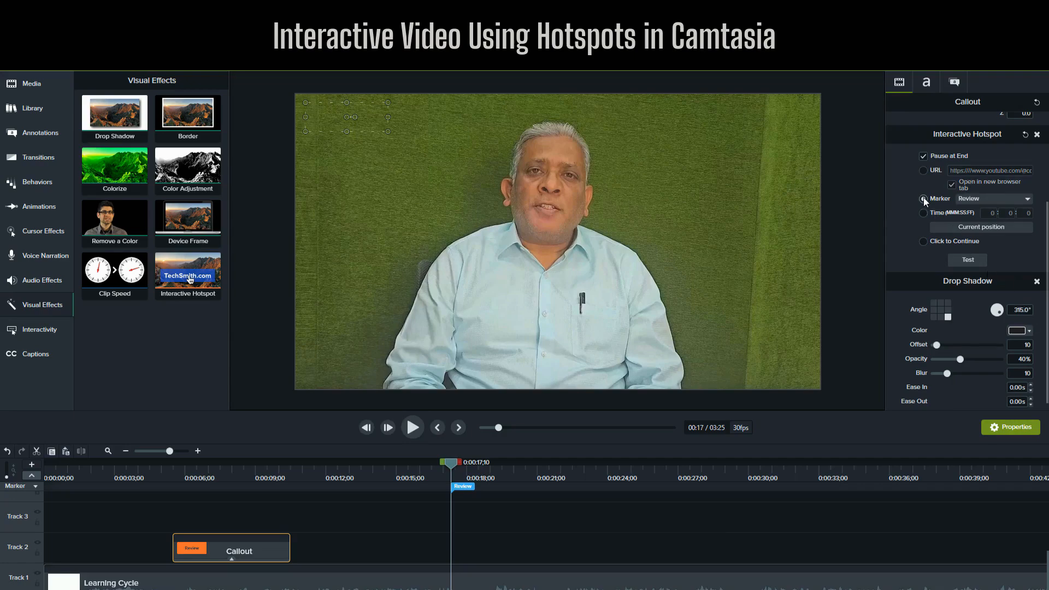
{"action": "left_click", "coordinate": [1021, 200]}
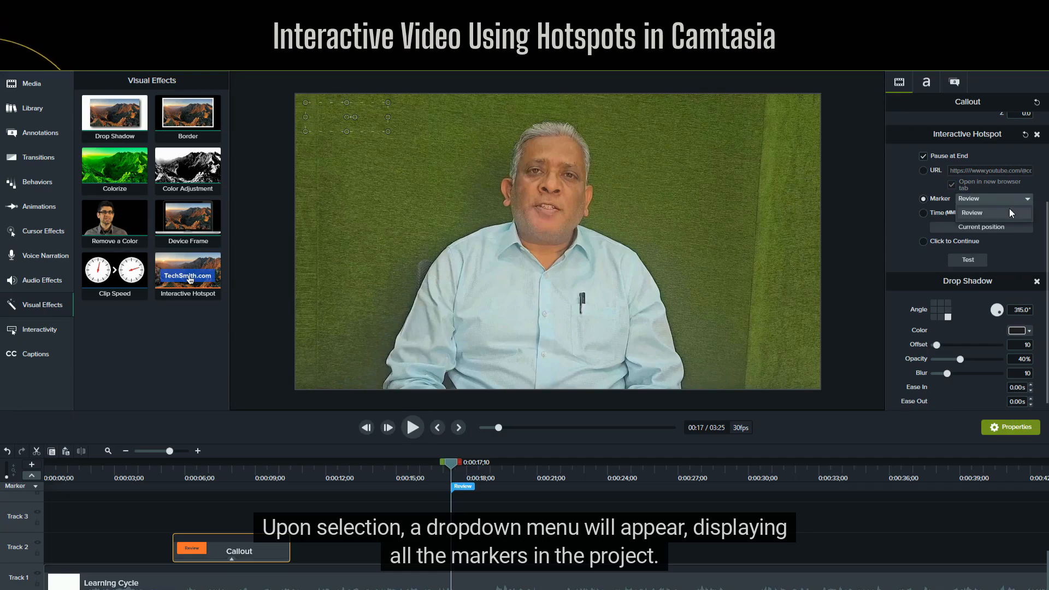
{"action": "left_click", "coordinate": [969, 211]}
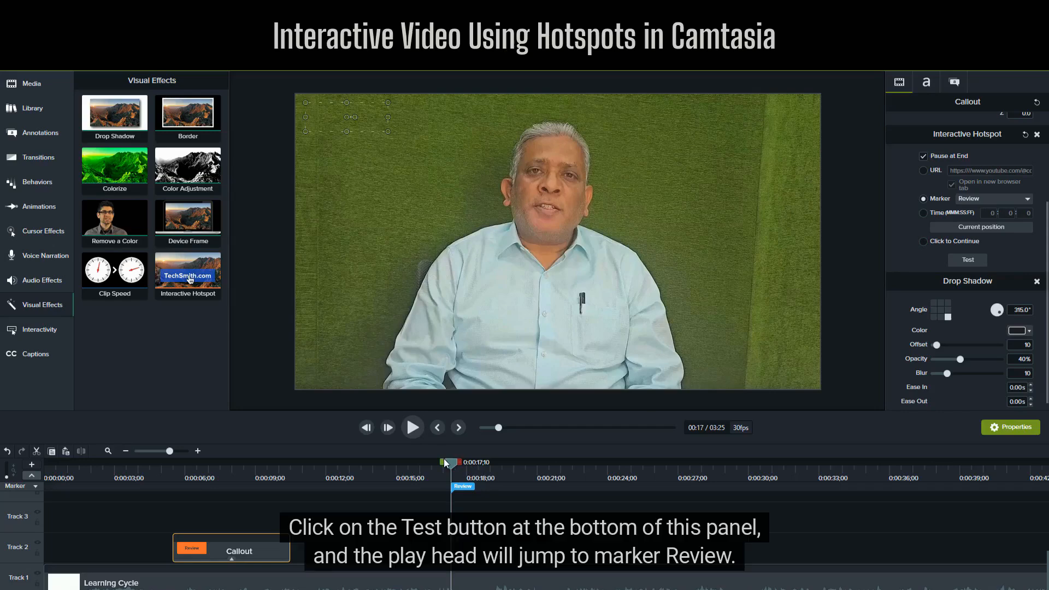
{"action": "left_click_drag", "start_coordinate": [444, 462], "coordinate": [211, 465]}
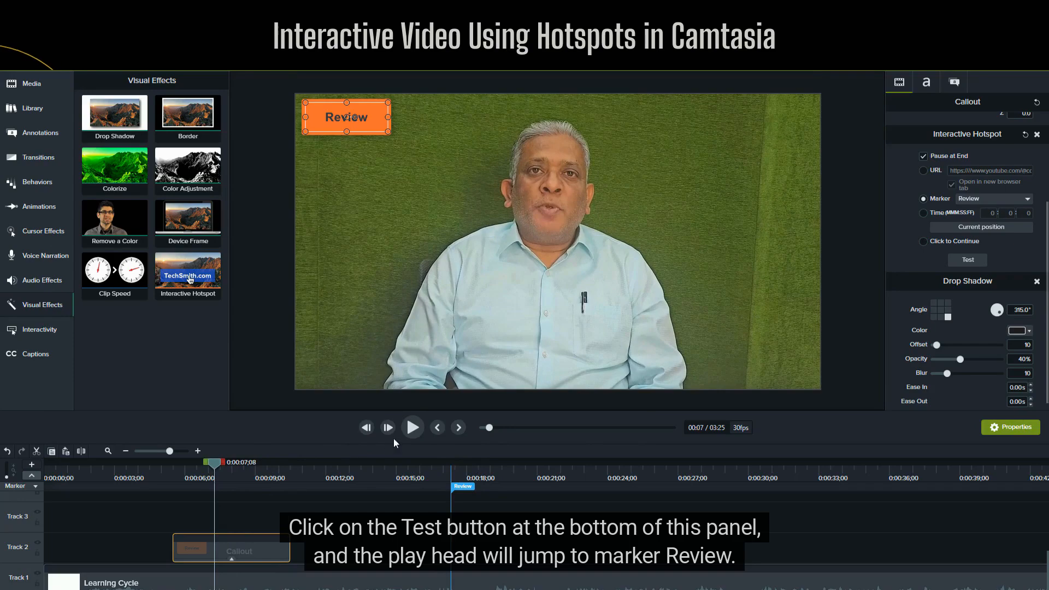
{"action": "left_click", "coordinate": [964, 262]}
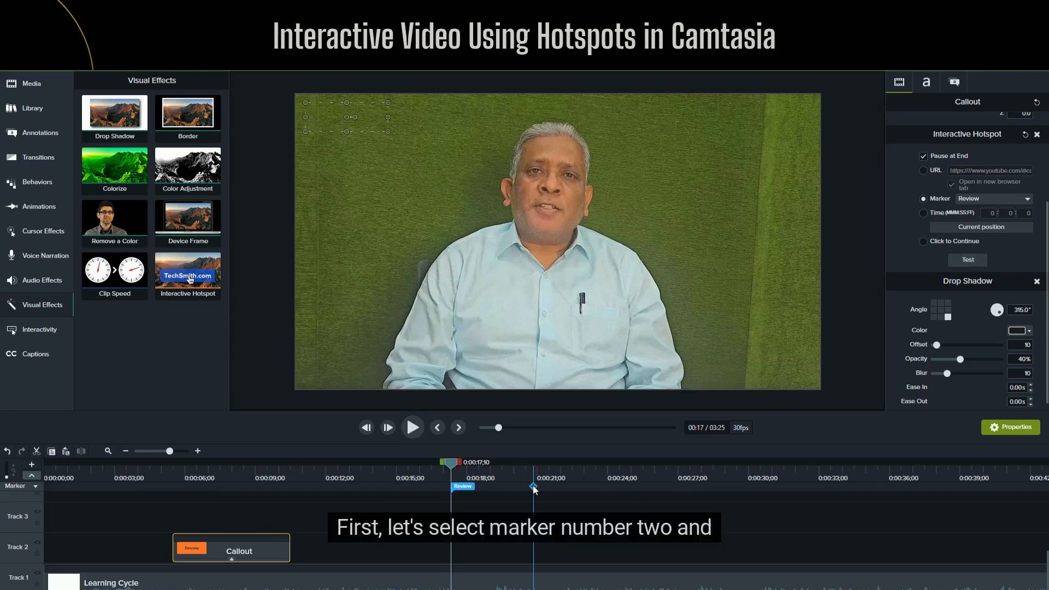
Step: Rename the marker at 0:00:20;25 as Learning and the marker at 0:00:24;21 as Application
{"action": "left_click", "coordinate": [533, 485]}
{"action": "left_click", "coordinate": [965, 151]}
{"action": "type", "text": "Learning"}
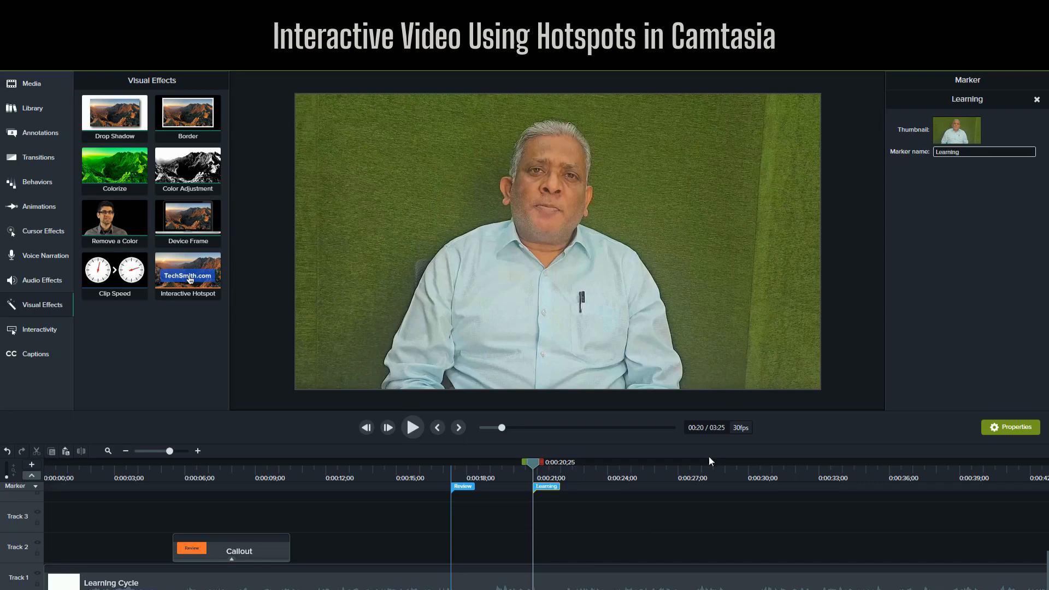
{"action": "left_click", "coordinate": [624, 487]}
{"action": "left_click", "coordinate": [964, 152]}
{"action": "type", "text": "Application"}
{"action": "key", "text": "Return"}
Step: Rename the marker at 0:00:28;12 as Adaptation
{"action": "left_click", "coordinate": [710, 486]}
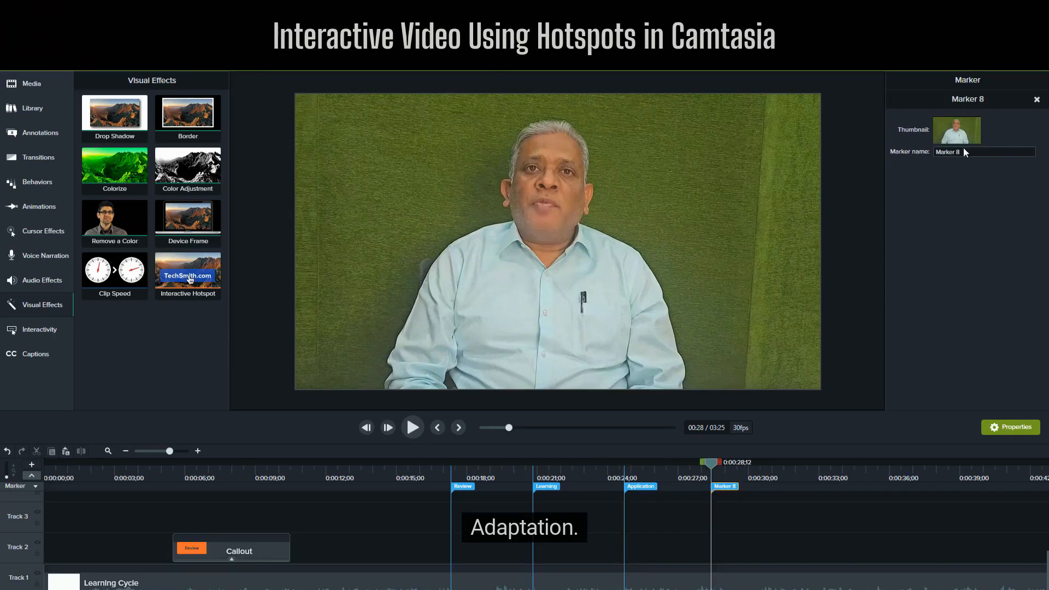
{"action": "type", "text": "Adaptation"}
{"action": "key", "text": "Return"}
Step: Duplicate the Review callout on Track 2 three times at the playhead
{"action": "left_click", "coordinate": [266, 554]}
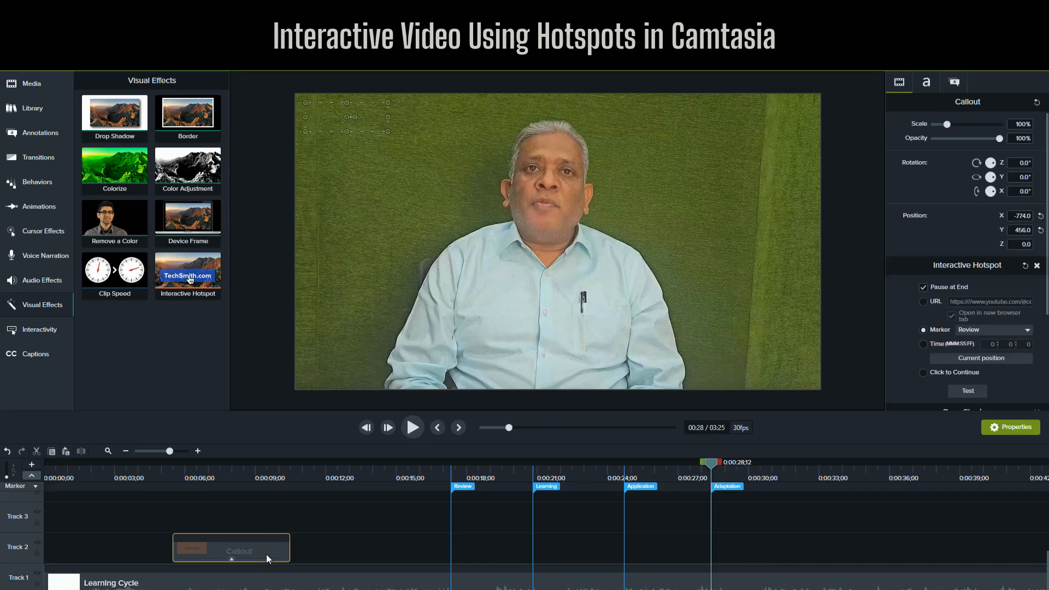
{"action": "key", "text": "ctrl+c"}
{"action": "key", "text": "ctrl+v"}
{"action": "key", "text": "ctrl+v"}
{"action": "key", "text": "ctrl+v"}
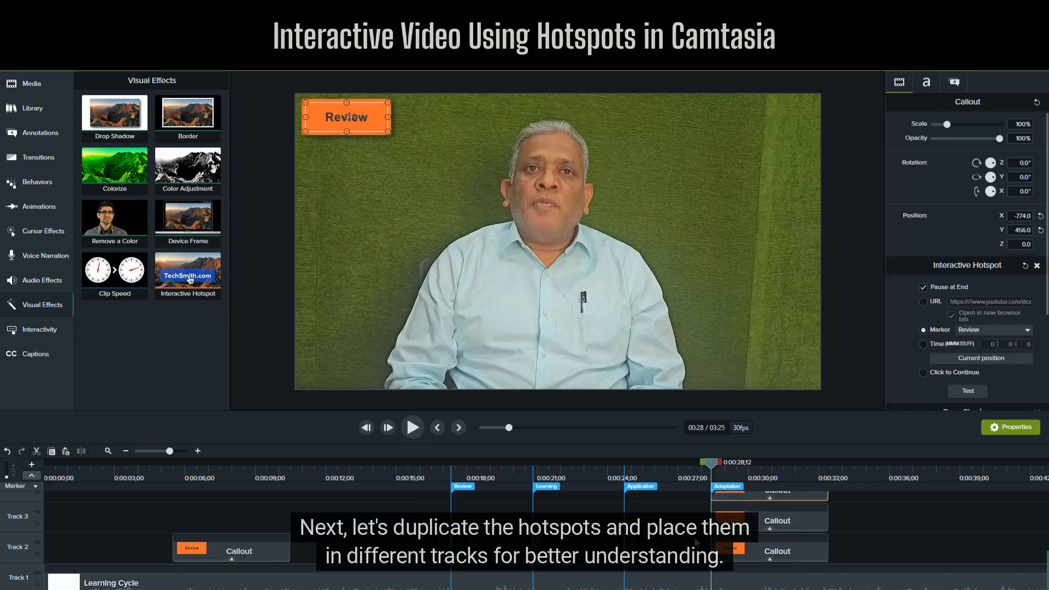
Step: Stagger the copies on separate tracks to start at about 7, 9 and 11 seconds, and extend all four callouts to end together at about 16 seconds
{"action": "left_click_drag", "start_coordinate": [585, 549], "coordinate": [298, 574]}
{"action": "left_click_drag", "start_coordinate": [771, 525], "coordinate": [389, 560]}
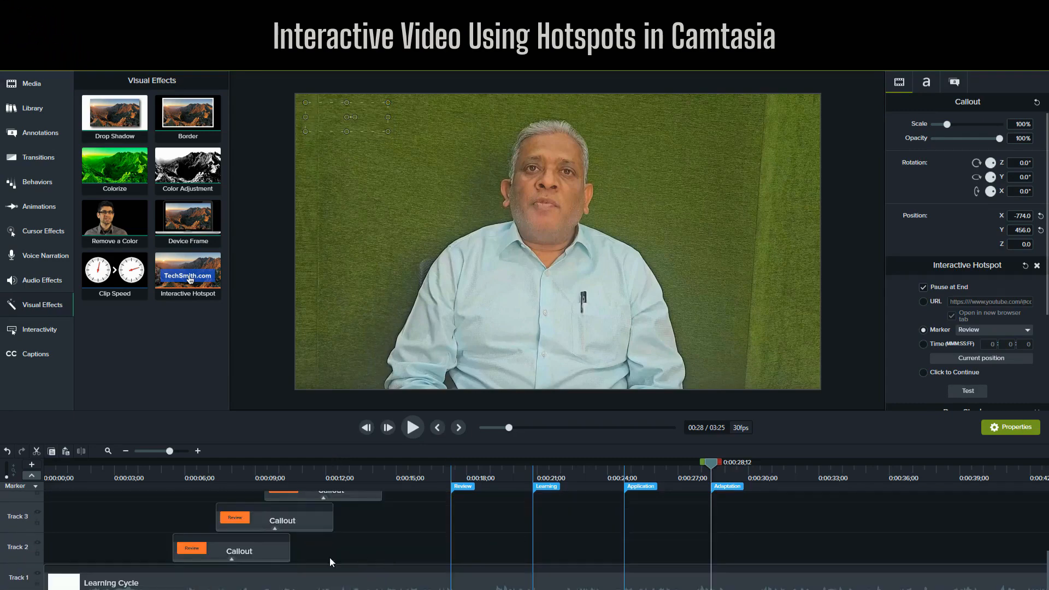
{"action": "left_click_drag", "start_coordinate": [333, 520], "coordinate": [416, 574]}
Step: Place the Track 3 callout directly below the Review button on the canvas and change its text to Learning
{"action": "left_click", "coordinate": [357, 546]}
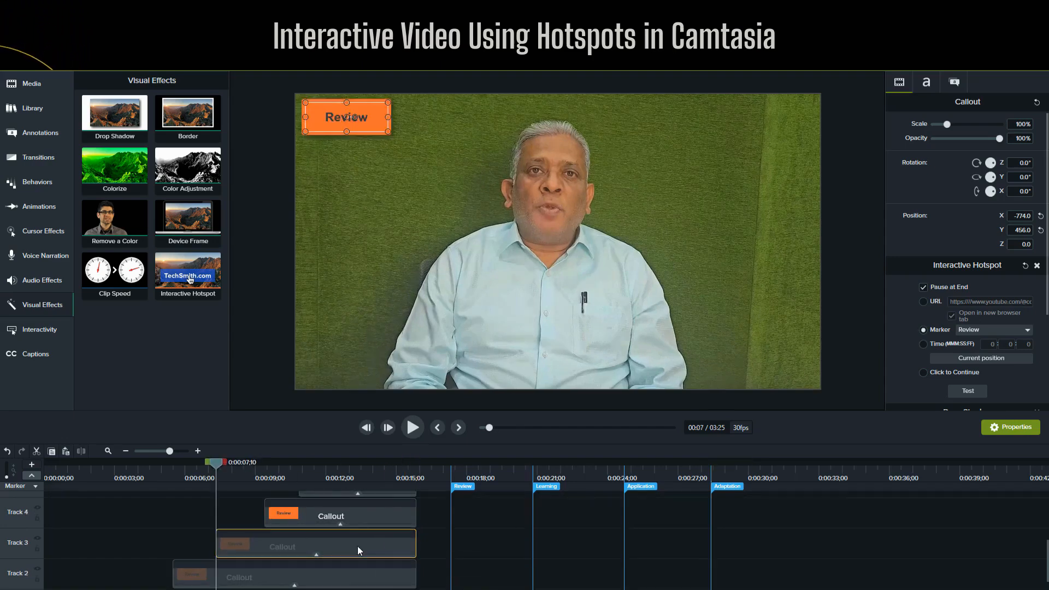
{"action": "left_click_drag", "start_coordinate": [361, 124], "coordinate": [361, 165]}
{"action": "double_click", "coordinate": [359, 163]}
{"action": "type", "text": "Learning"}
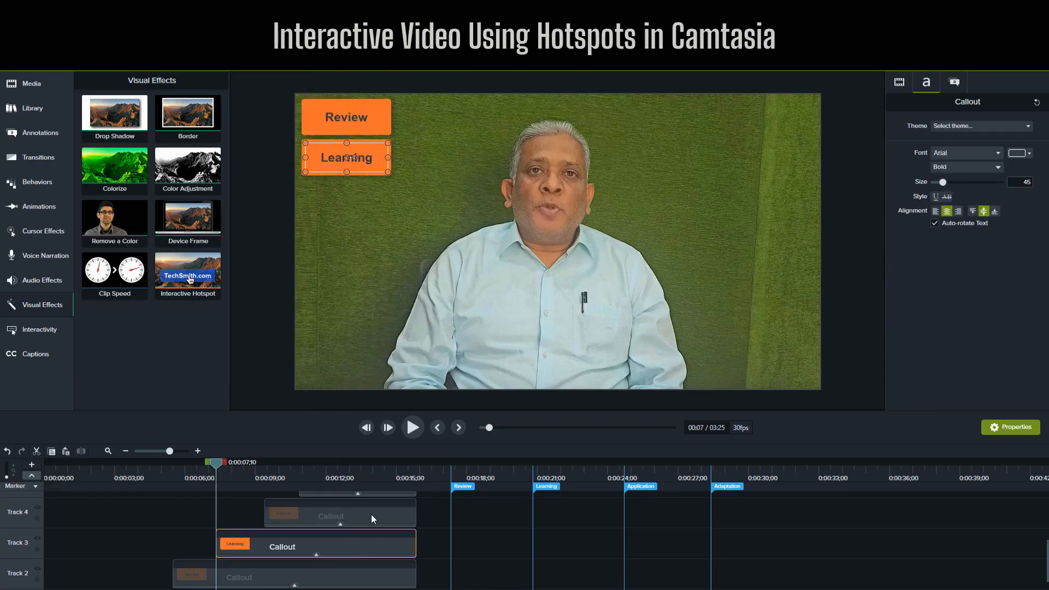
Step: Place the Track 4 callout below the Learning button on the canvas and change its text to Application
{"action": "double_click", "coordinate": [369, 511]}
{"action": "left_click_drag", "start_coordinate": [355, 111], "coordinate": [354, 191]}
{"action": "double_click", "coordinate": [359, 198]}
{"action": "type", "text": "Application"}
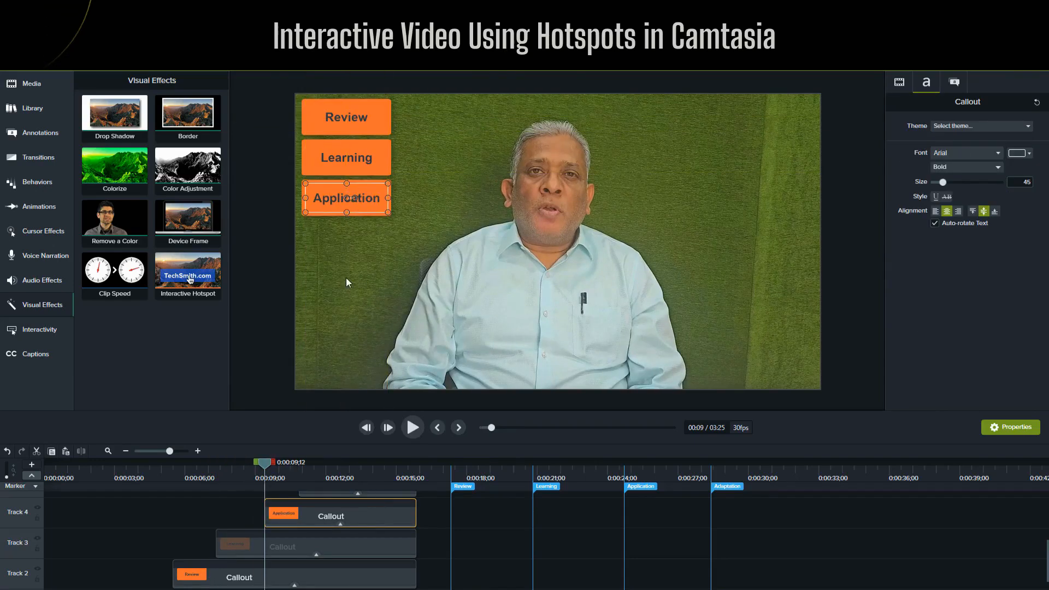
Step: Place the Track 5 callout below the Application button on the canvas and change its text to Adaptation
{"action": "double_click", "coordinate": [367, 493]}
{"action": "left_click_drag", "start_coordinate": [373, 122], "coordinate": [373, 247]}
{"action": "double_click", "coordinate": [346, 242]}
{"action": "type", "text": "Adaptation"}
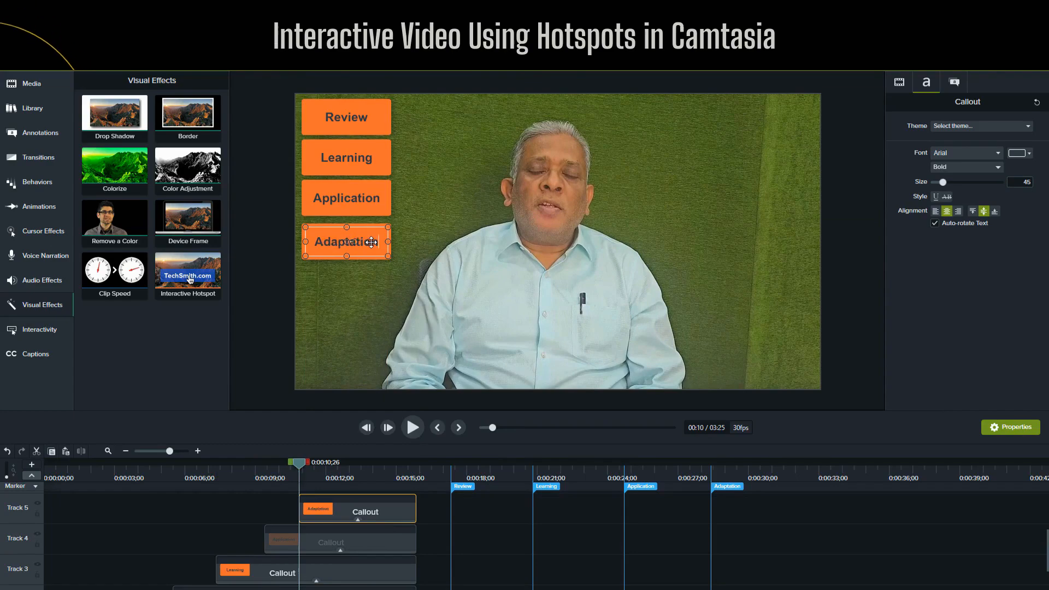
Step: Link the Learning callout's interactive hotspot to the Learning marker
{"action": "left_click", "coordinate": [362, 553]}
{"action": "left_click", "coordinate": [900, 84]}
{"action": "left_click", "coordinate": [994, 330]}
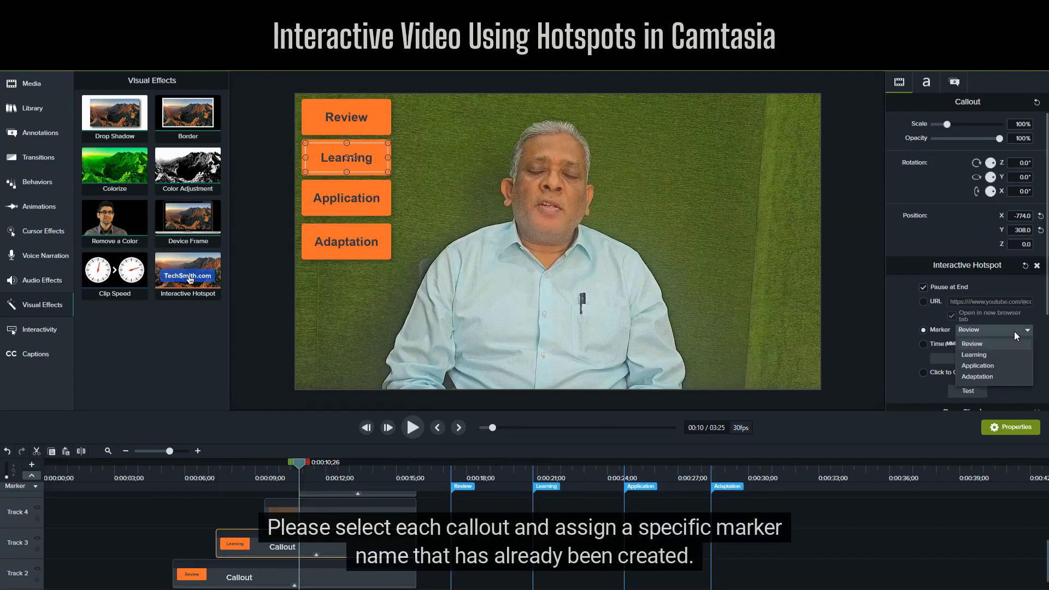
{"action": "left_click", "coordinate": [978, 349]}
Step: Link the Application callout's interactive hotspot to the Application marker
{"action": "left_click", "coordinate": [346, 198]}
{"action": "left_click", "coordinate": [993, 330]}
{"action": "left_click", "coordinate": [978, 366]}
Step: Link the Adaptation callout's interactive hotspot to the Adaptation marker
{"action": "scroll", "coordinate": [295, 546], "scroll_direction": "up", "scroll_amount": 1}
{"action": "left_click", "coordinate": [347, 242]}
{"action": "left_click", "coordinate": [994, 329]}
{"action": "left_click", "coordinate": [978, 379]}
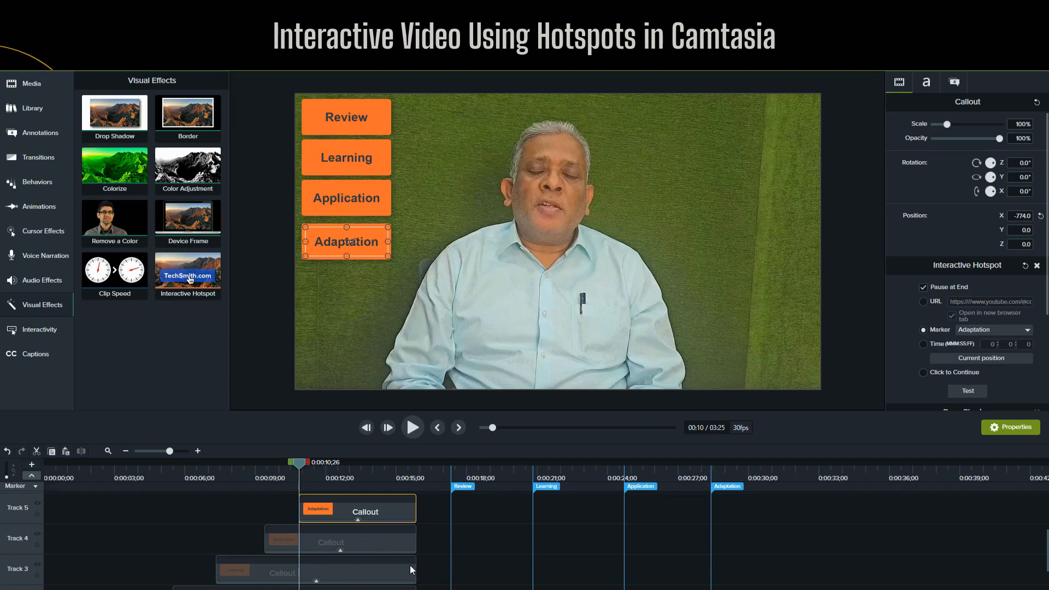
Step: Test the marker jumps of the Learning, Application and Adaptation hotspots in turn
{"action": "left_click", "coordinate": [346, 580]}
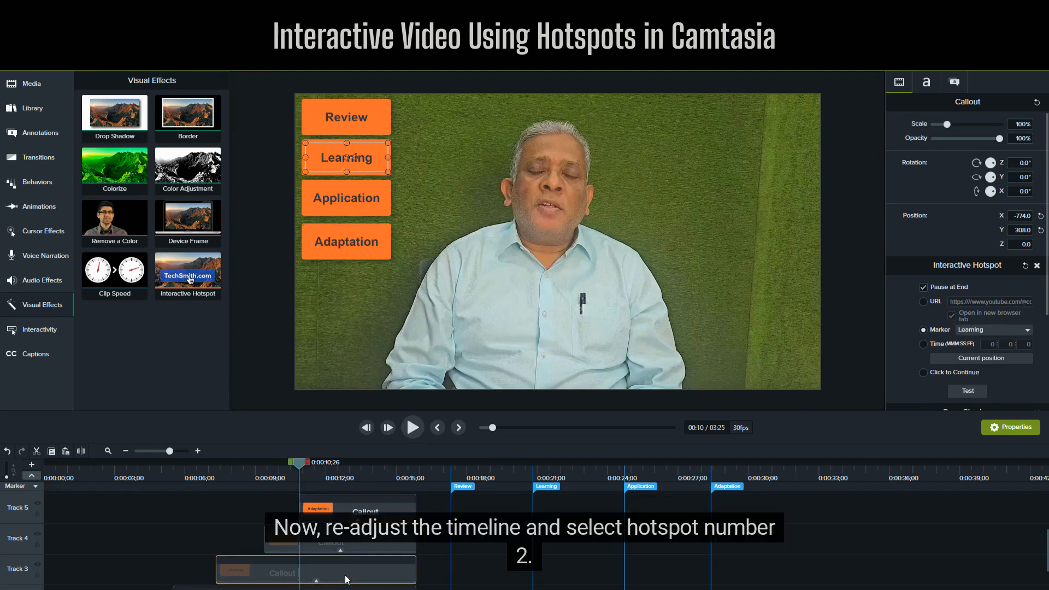
{"action": "left_click", "coordinate": [963, 390]}
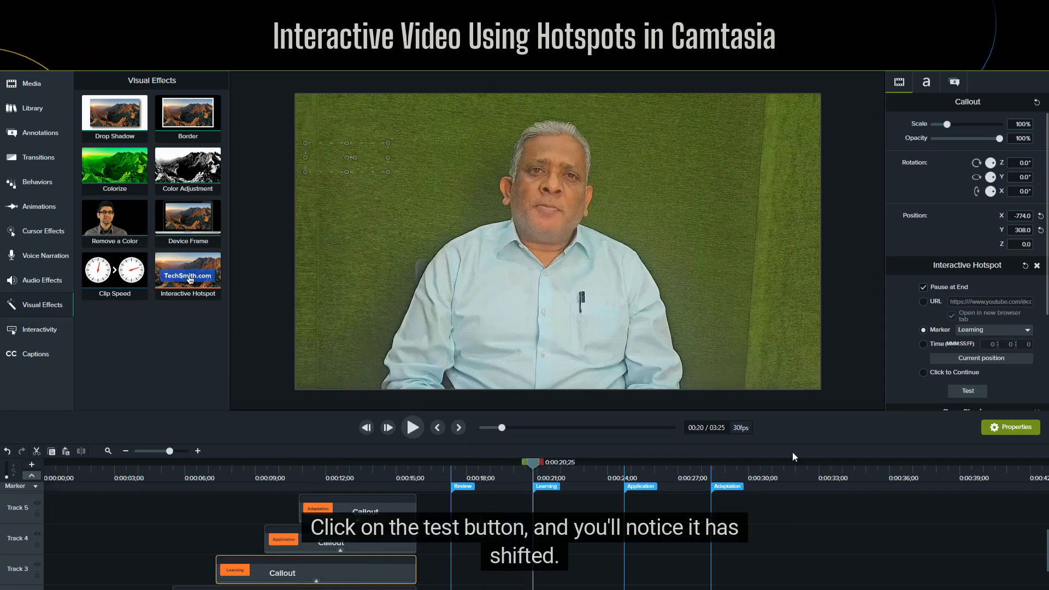
{"action": "left_click", "coordinate": [372, 546]}
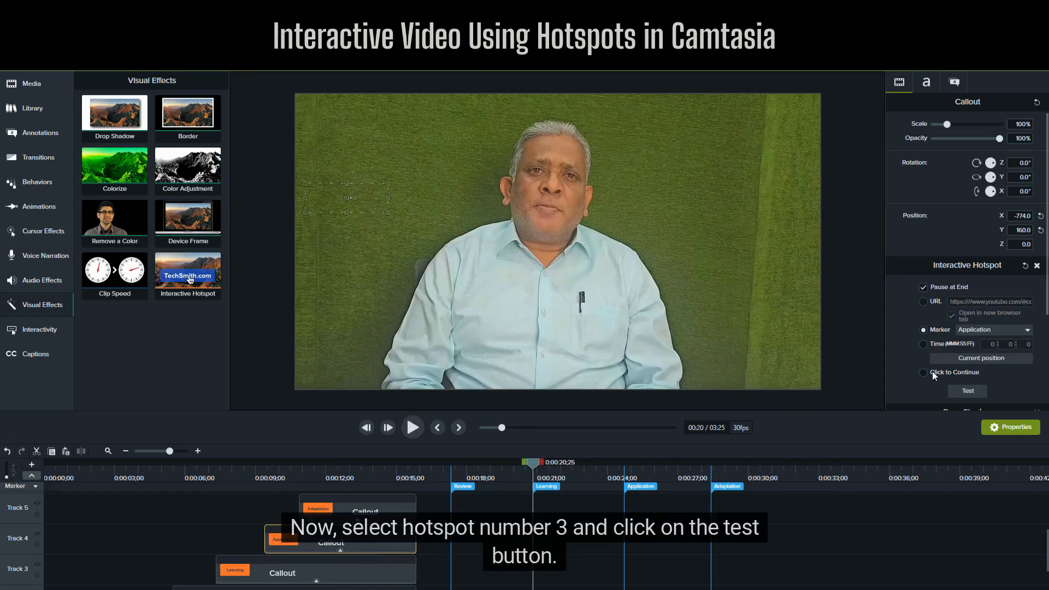
{"action": "left_click", "coordinate": [969, 392]}
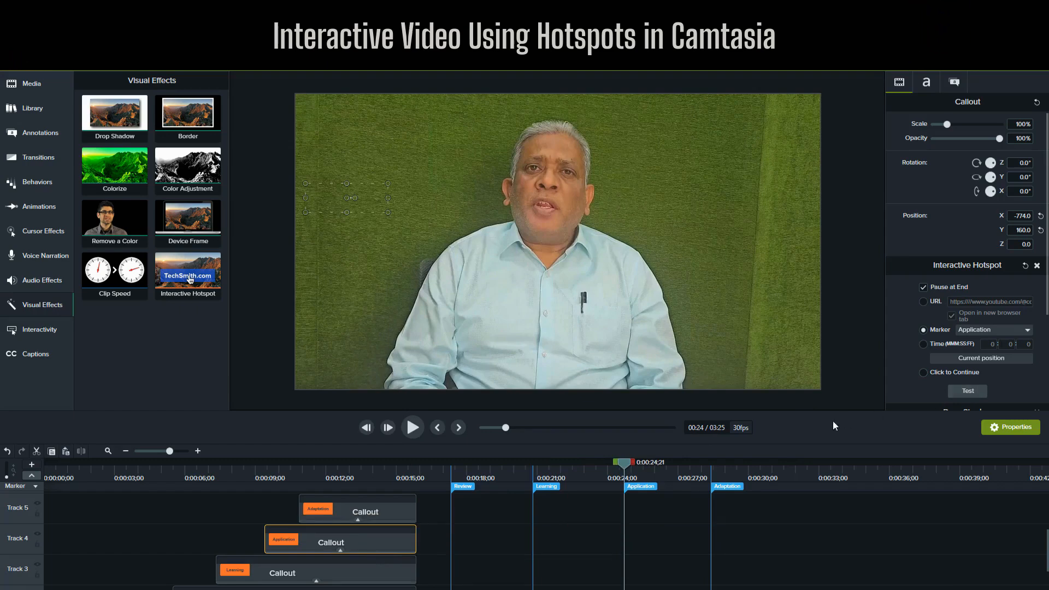
{"action": "left_click", "coordinate": [383, 505]}
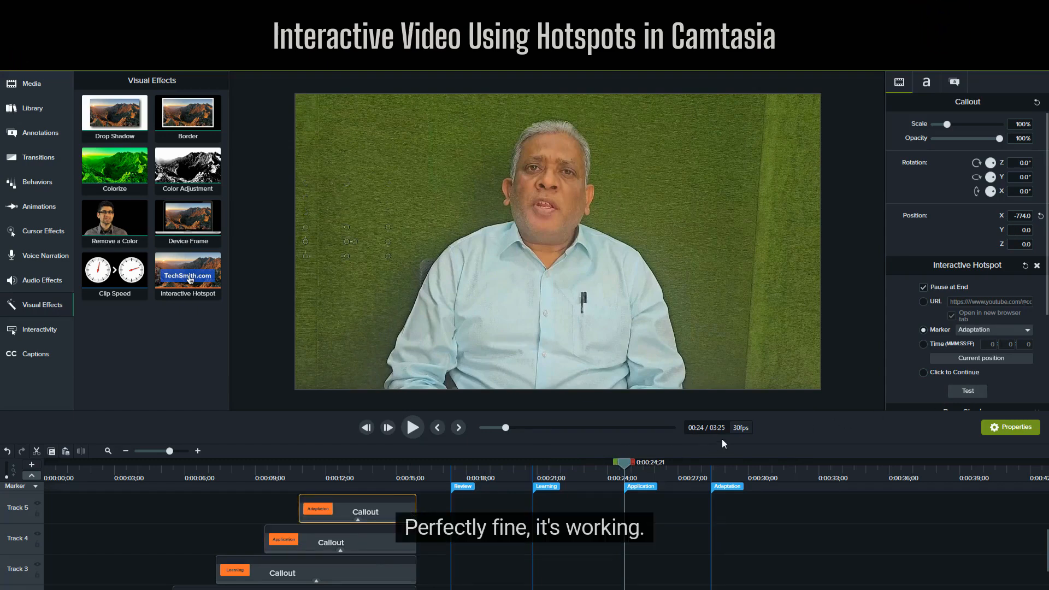
{"action": "left_click", "coordinate": [965, 392]}
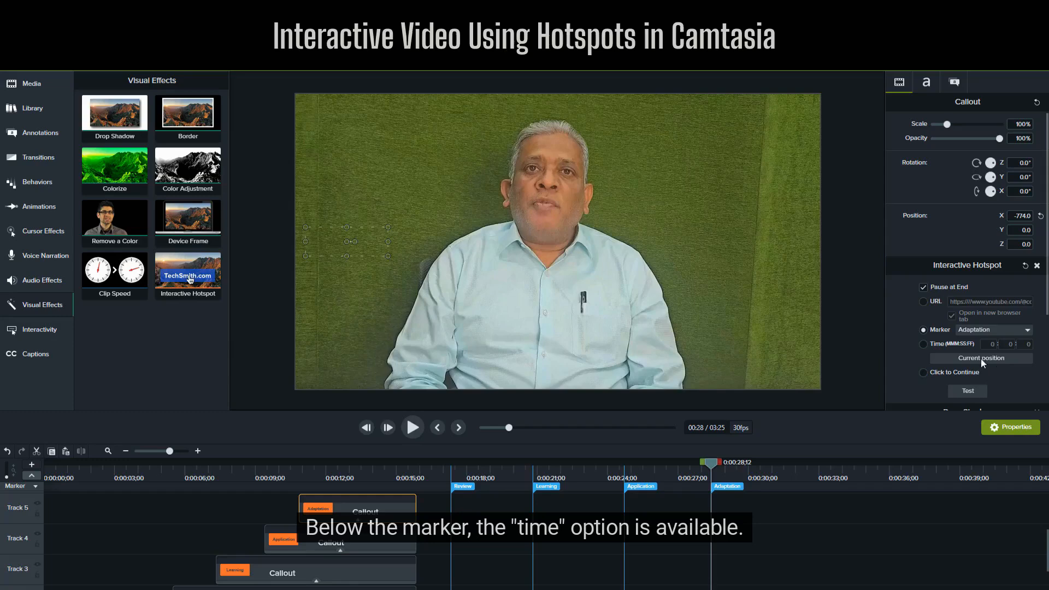
Step: Make the Adaptation hotspot jump to a time instead, using the playhead position 0:31:00, and test it from about 12 seconds
{"action": "left_click", "coordinate": [923, 344]}
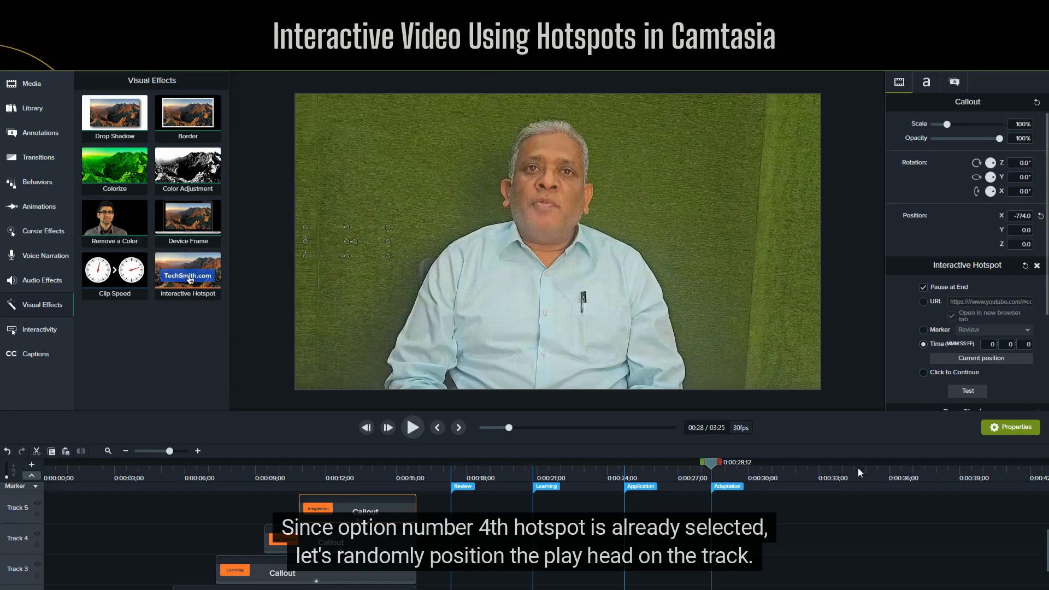
{"action": "left_click_drag", "start_coordinate": [703, 467], "coordinate": [726, 464]}
{"action": "left_click", "coordinate": [773, 462]}
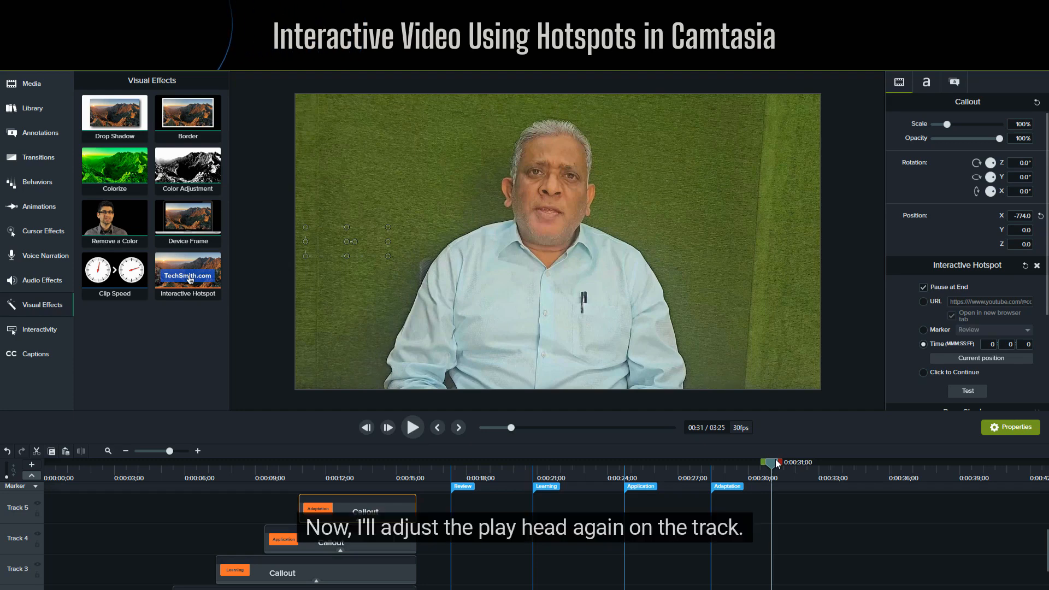
{"action": "left_click", "coordinate": [1003, 359]}
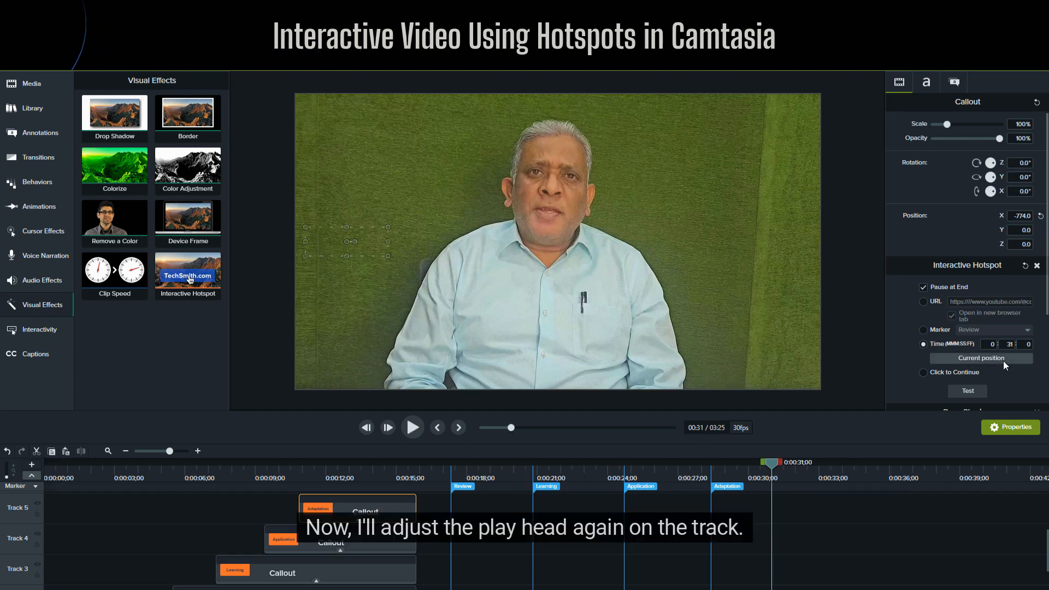
{"action": "left_click_drag", "start_coordinate": [760, 467], "coordinate": [353, 480]}
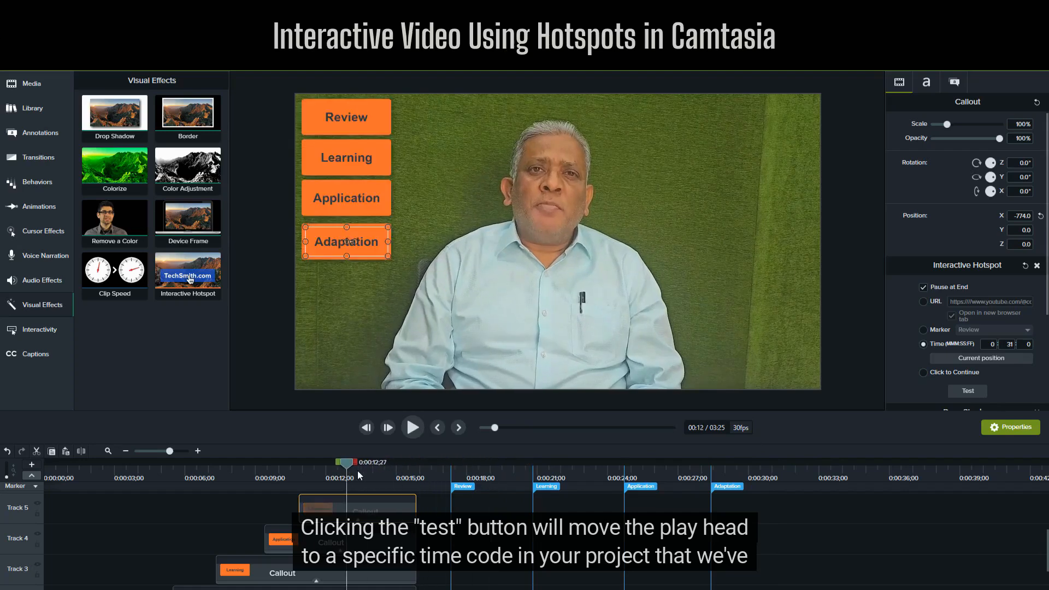
{"action": "left_click", "coordinate": [975, 392]}
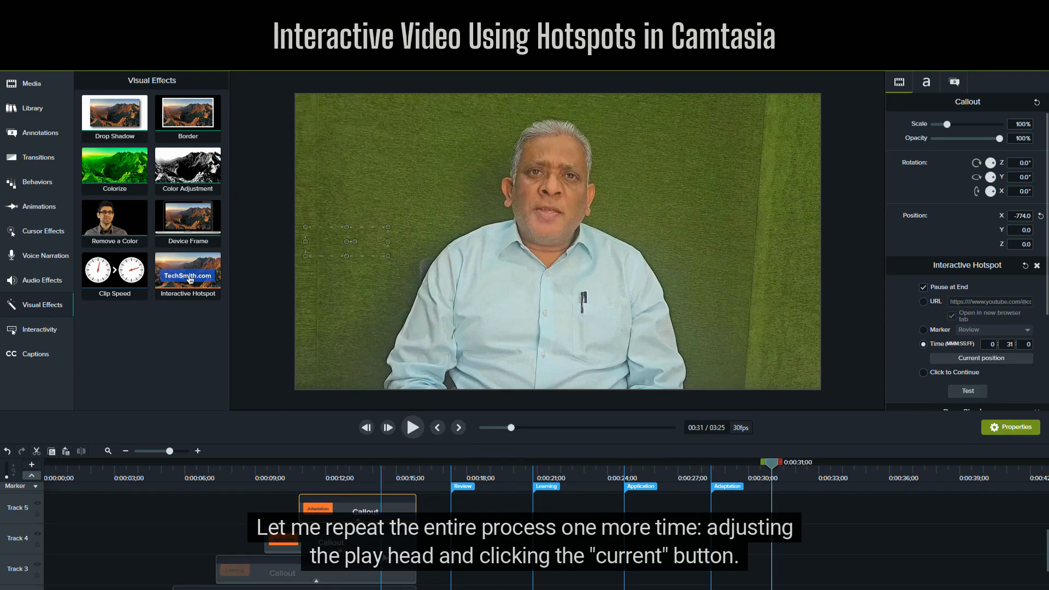
Step: Make the Application hotspot jump to the playhead position 0:26:25 instead of its marker, and test it from about 12 seconds
{"action": "left_click", "coordinate": [393, 548]}
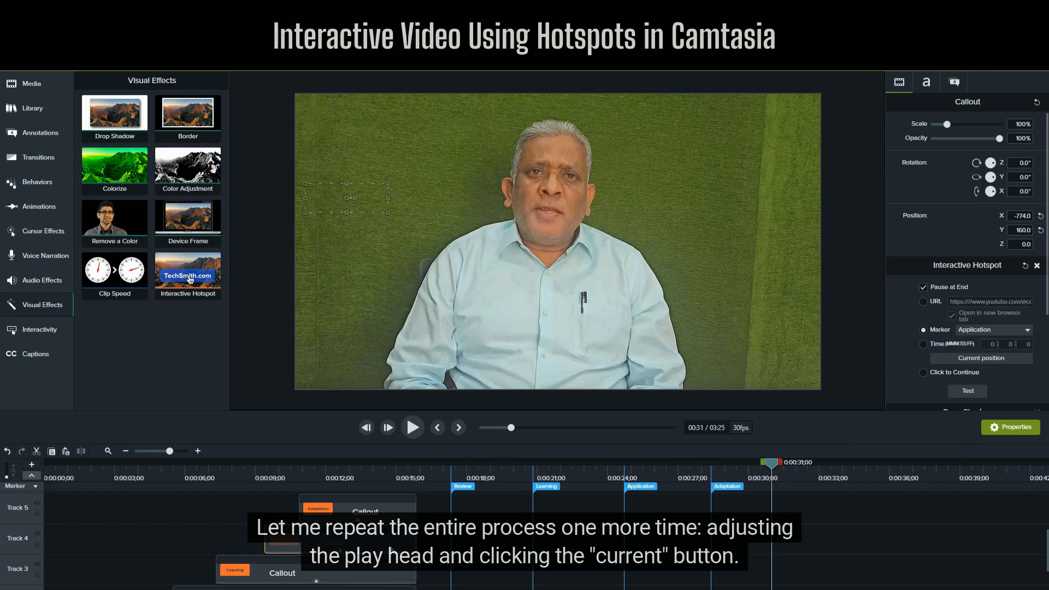
{"action": "left_click_drag", "start_coordinate": [771, 462], "coordinate": [673, 474]}
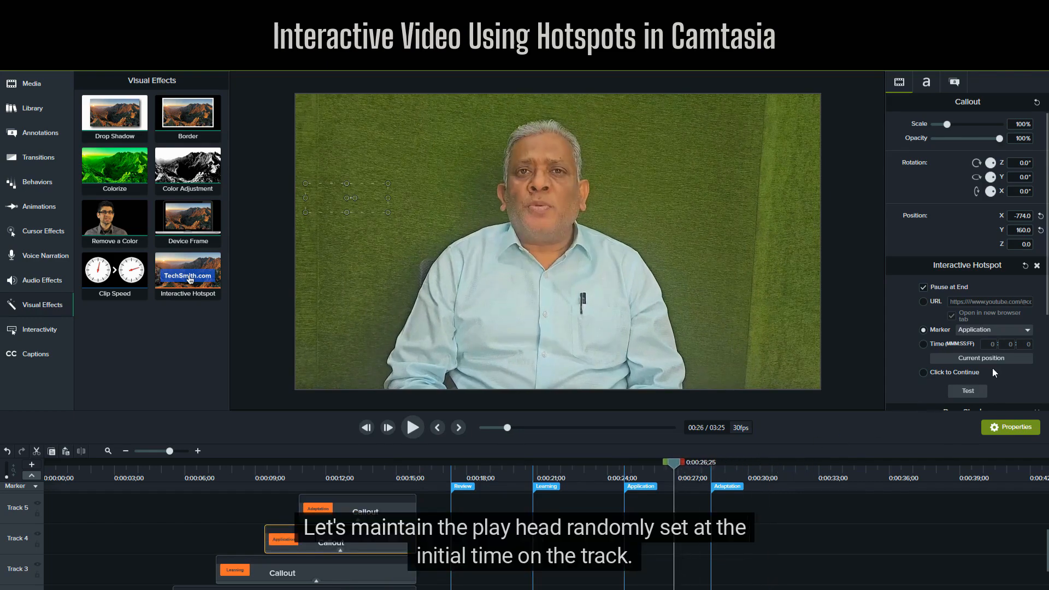
{"action": "left_click", "coordinate": [1009, 362]}
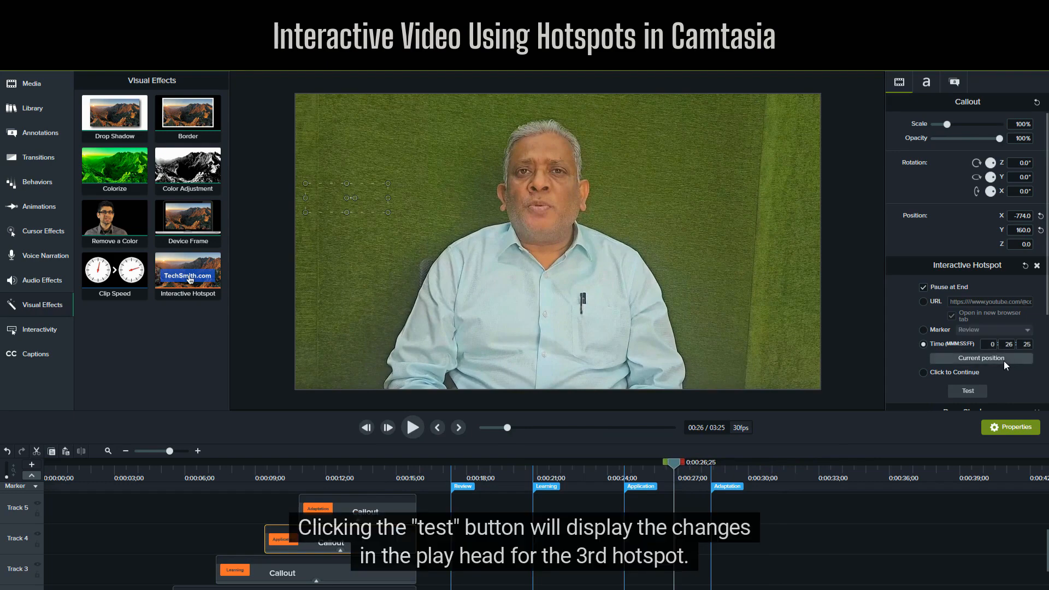
{"action": "left_click_drag", "start_coordinate": [673, 461], "coordinate": [325, 481]}
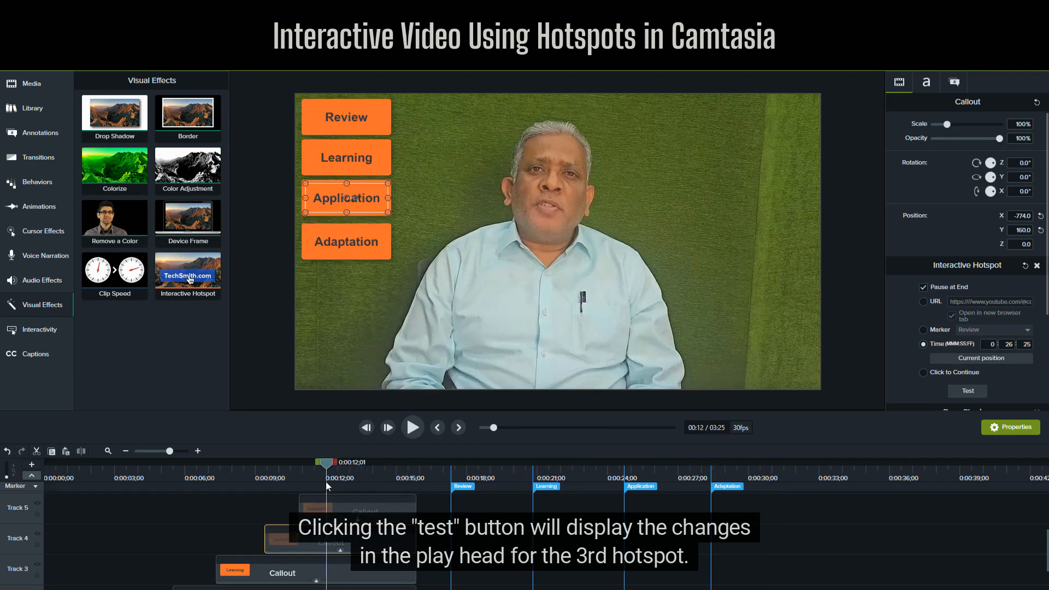
{"action": "left_click", "coordinate": [974, 392]}
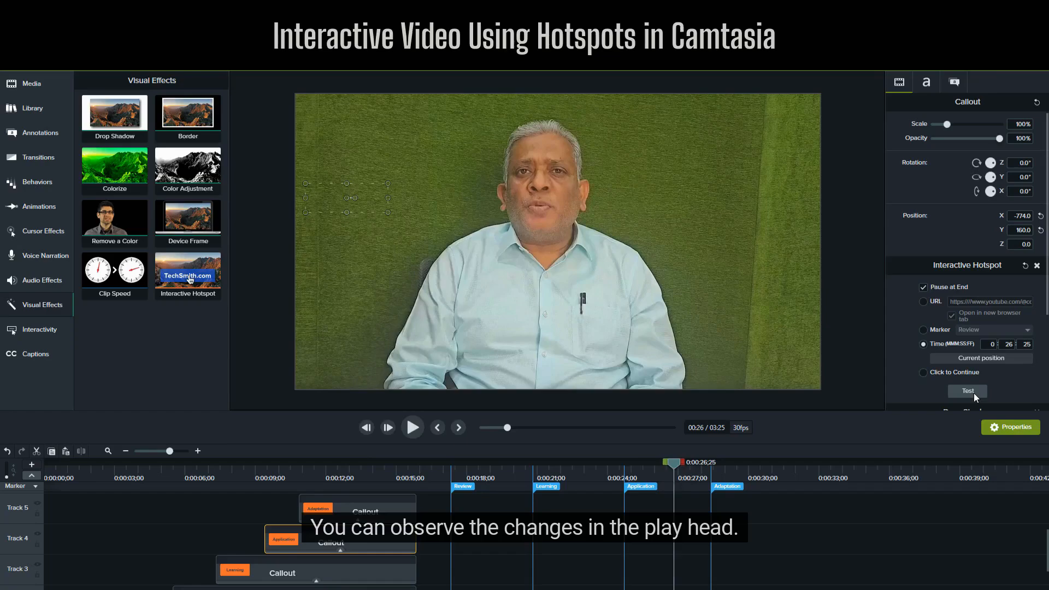
{"action": "scroll", "coordinate": [974, 392], "scroll_direction": "down", "scroll_amount": 3}
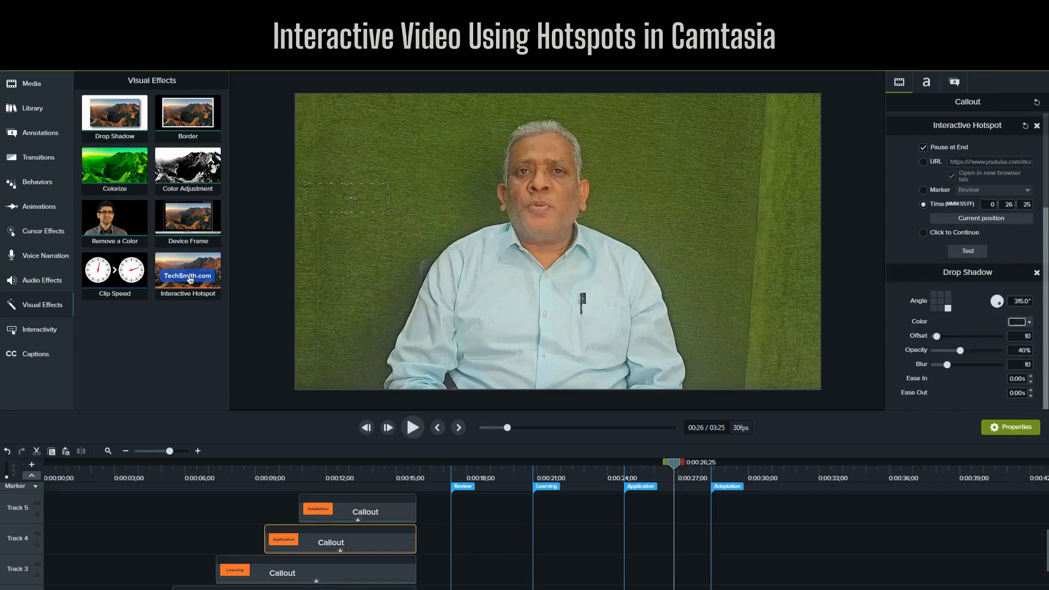